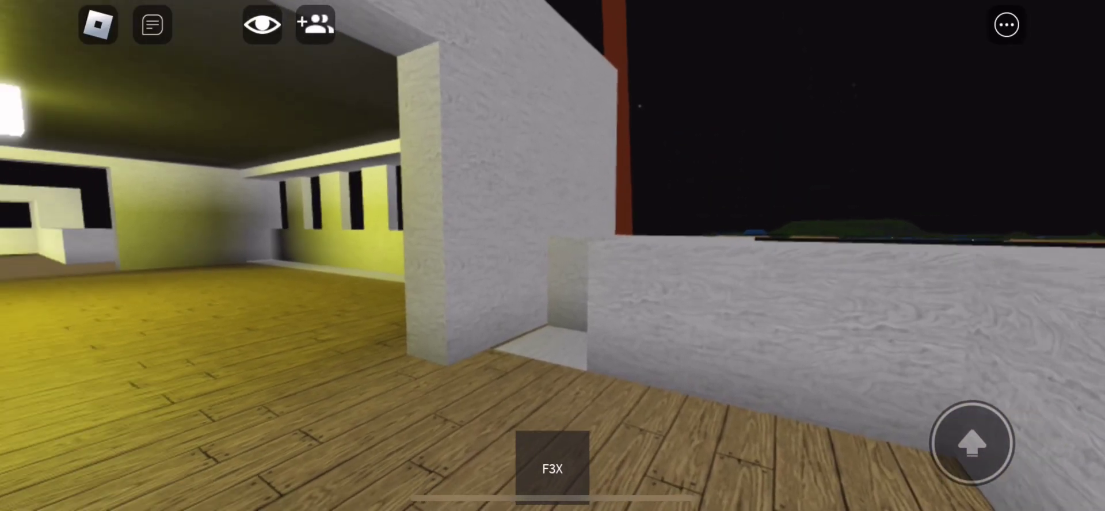
- Walk past the grey deckhouse onto the night deck and climb onto the lifeboat structure
drag(691, 345, 743, 328)
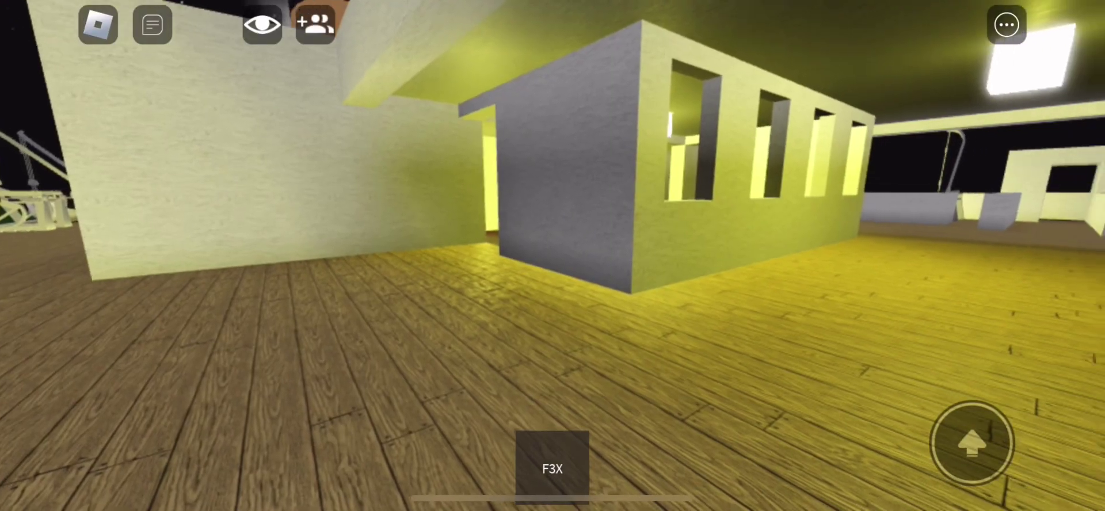
mouse_move(326, 364)
mouse_down()
mouse_move(316, 296)
mouse_move(346, 282)
mouse_move(337, 248)
mouse_up()
drag(291, 216, 226, 212)
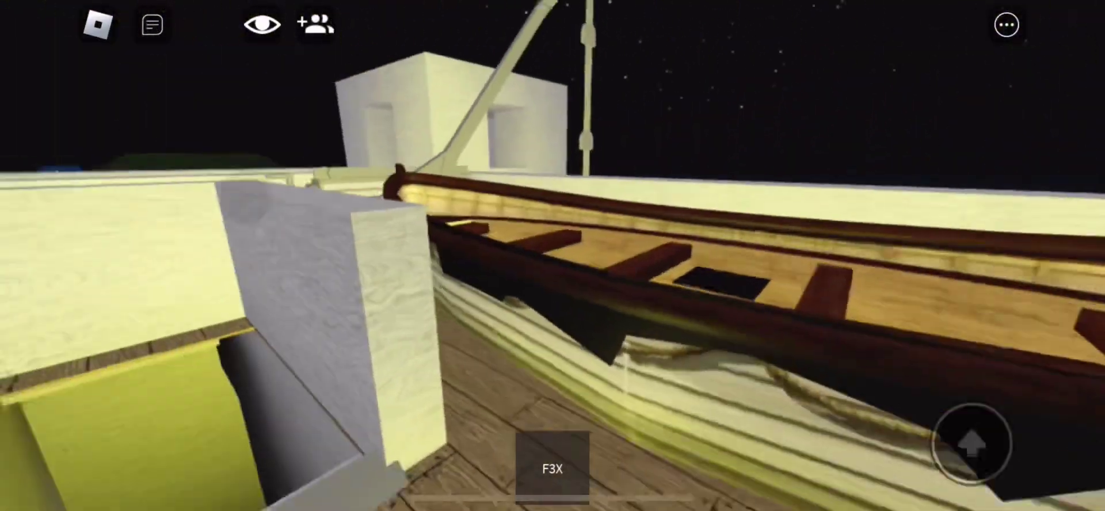
drag(344, 290, 285, 242)
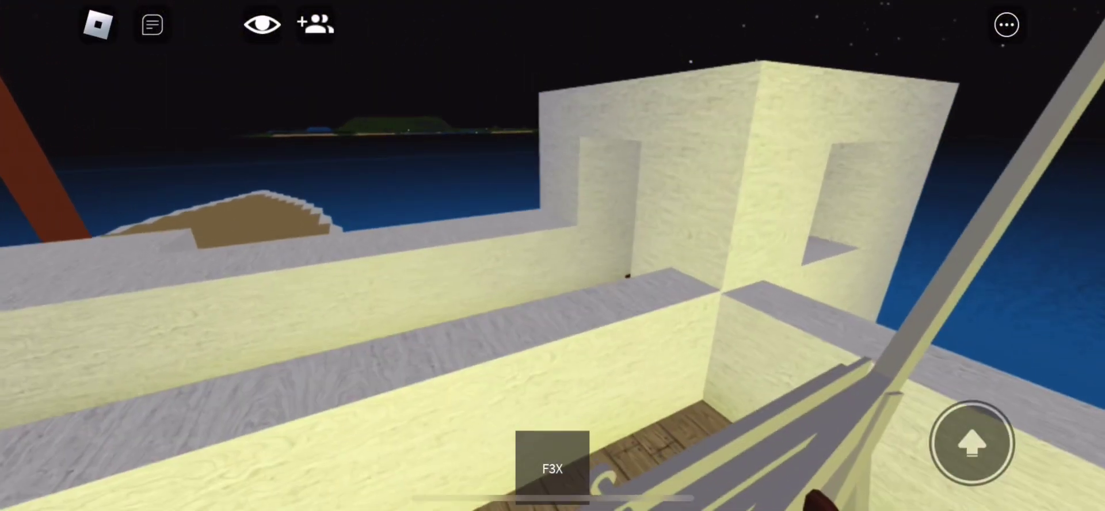
- Drop off the lifeboat roof, walk the lit deck past the lifeboats, and face the superstructure wall
drag(370, 292, 328, 259)
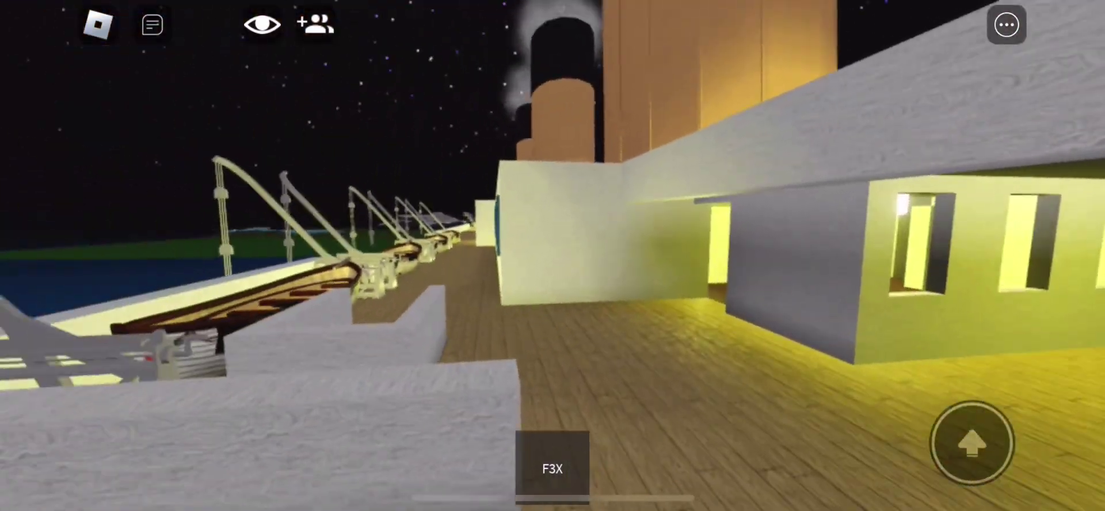
mouse_move(367, 299)
mouse_down()
mouse_move(341, 316)
mouse_move(351, 294)
mouse_up()
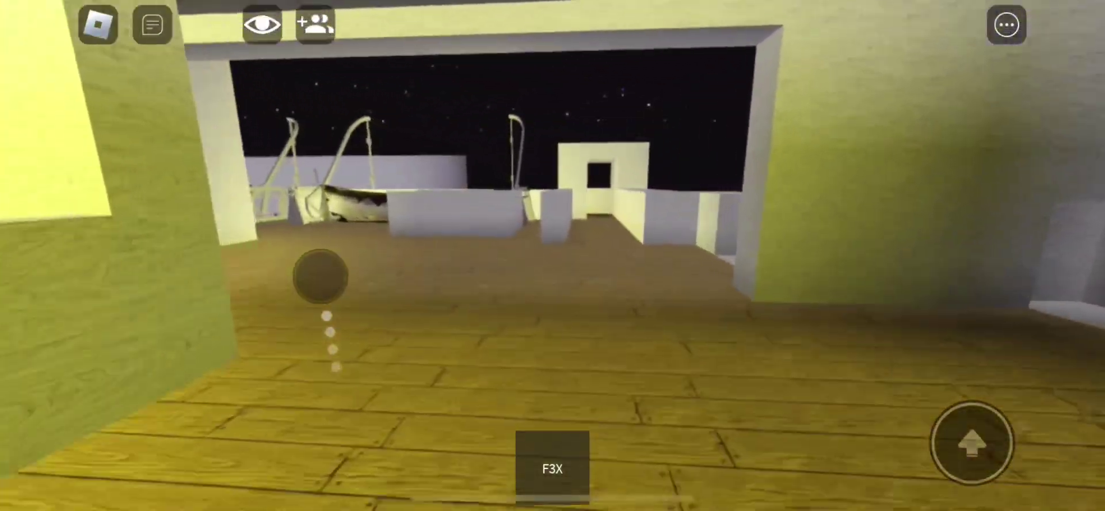
mouse_move(317, 250)
mouse_down()
mouse_move(331, 271)
mouse_move(267, 264)
mouse_move(340, 288)
mouse_move(316, 272)
mouse_up()
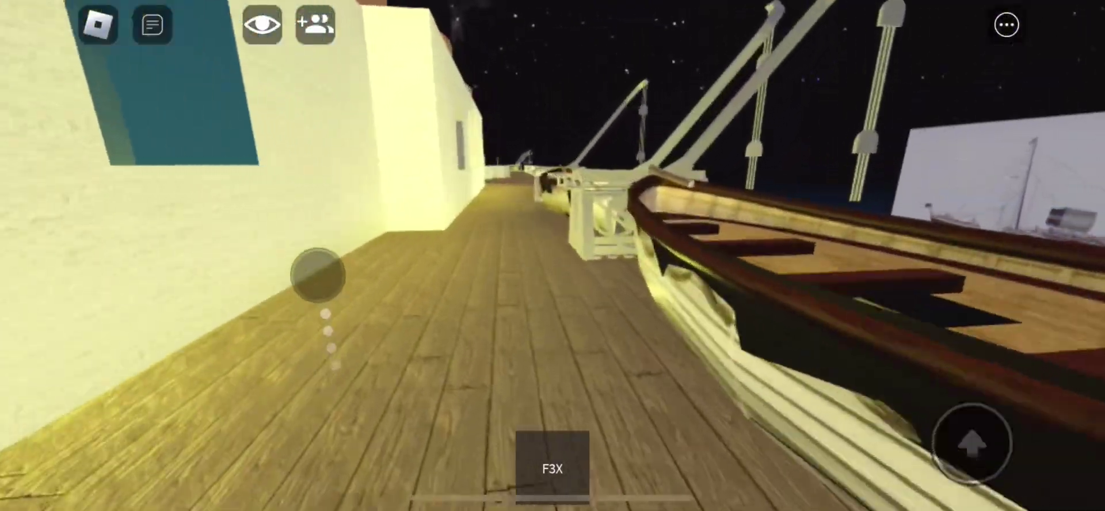
mouse_move(346, 316)
mouse_down()
mouse_move(350, 323)
mouse_move(301, 271)
mouse_move(329, 268)
mouse_up()
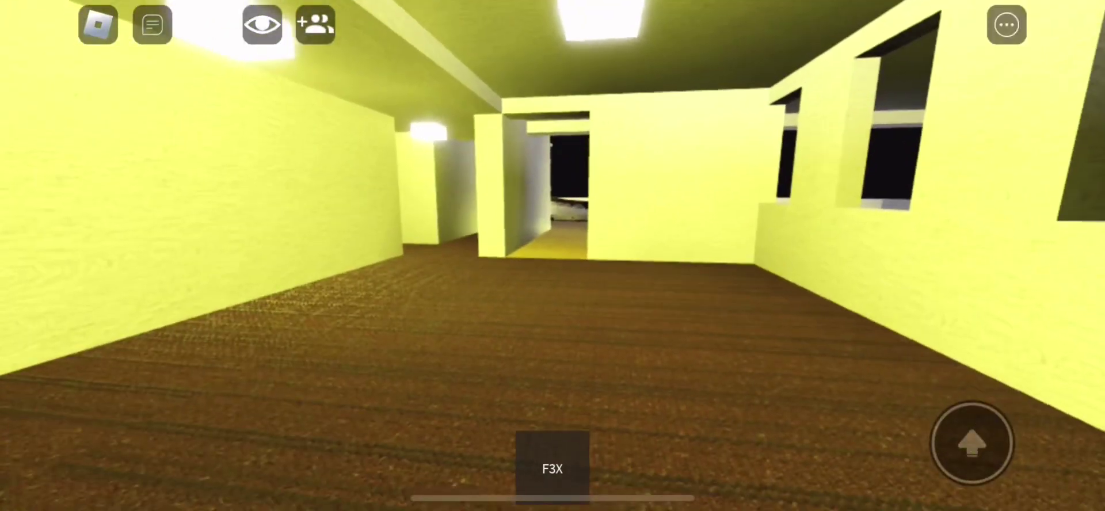
- Walk through the yellow deck rooms and the shelf doorway into the red-carpeted suite
mouse_move(360, 413)
mouse_down()
mouse_move(374, 437)
mouse_move(287, 465)
mouse_move(326, 355)
mouse_up()
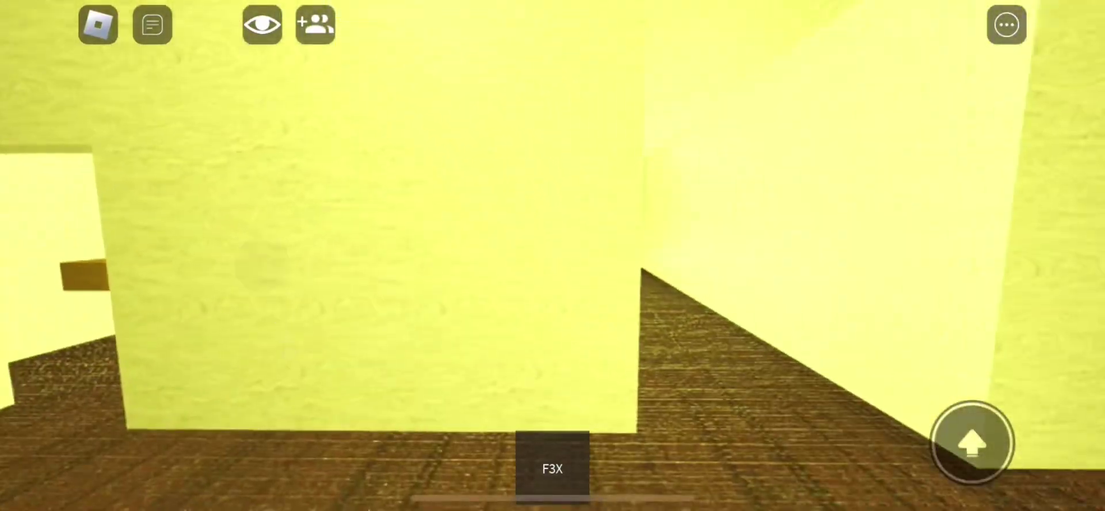
drag(290, 262, 334, 329)
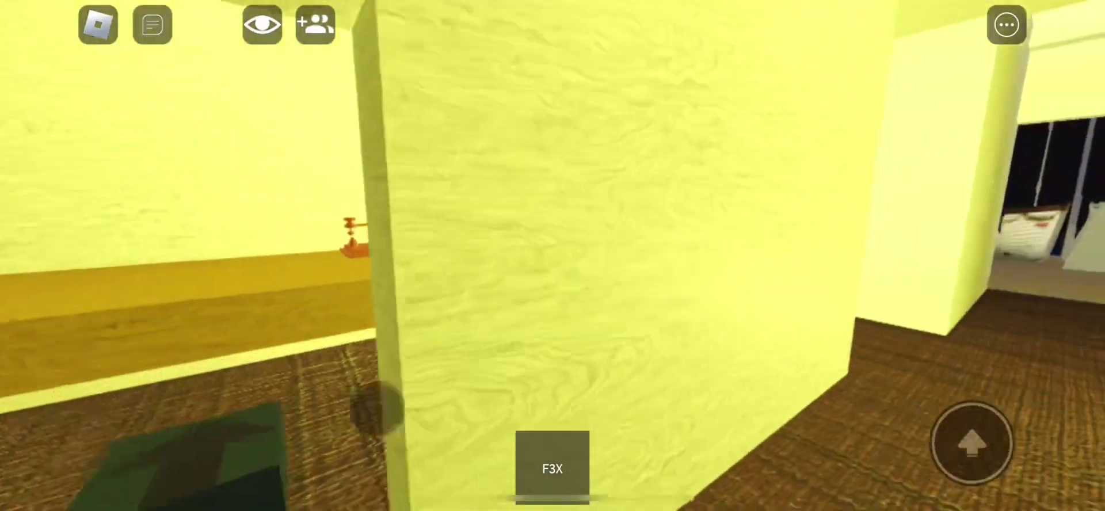
mouse_move(377, 407)
mouse_down()
mouse_move(271, 370)
mouse_move(385, 422)
mouse_move(365, 310)
mouse_up()
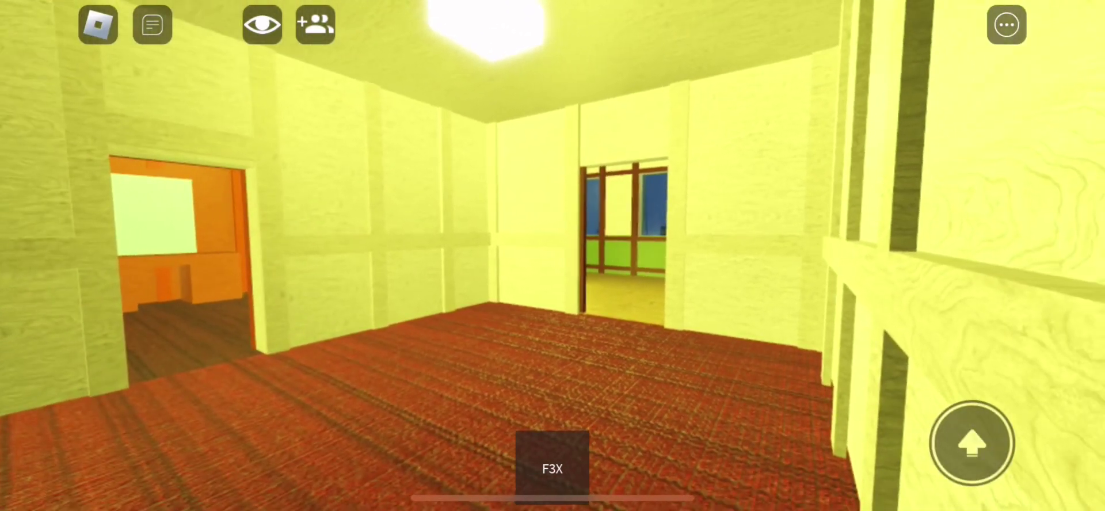
- Visit the orange bedroom, view its window and desk, then exit into the long hallway
drag(338, 328, 198, 266)
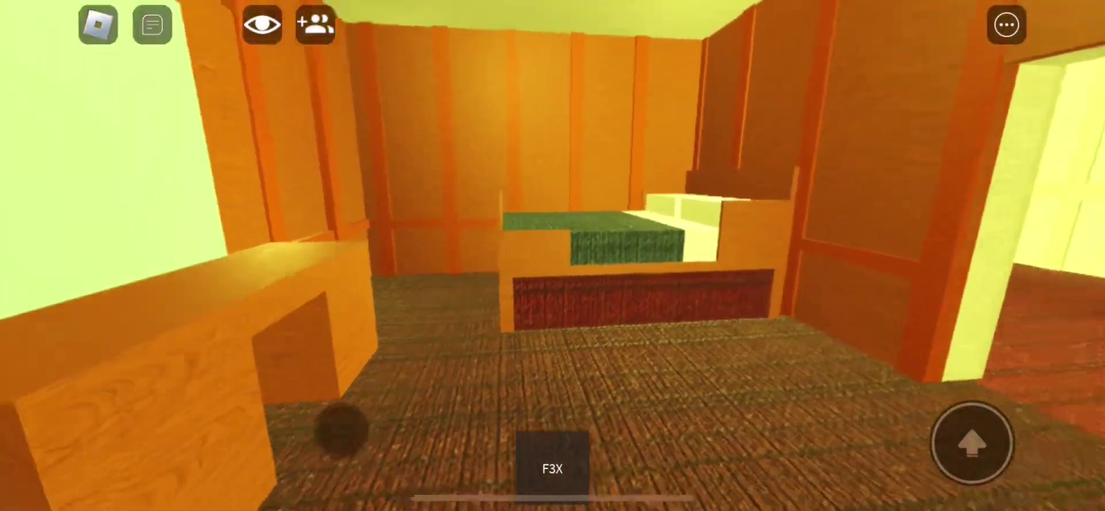
drag(341, 427, 373, 436)
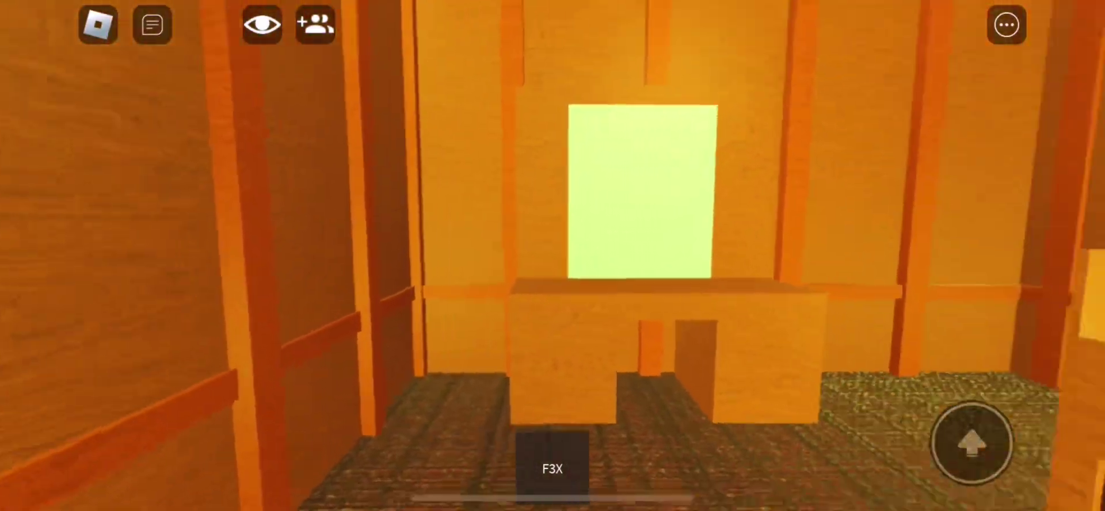
drag(345, 408, 345, 328)
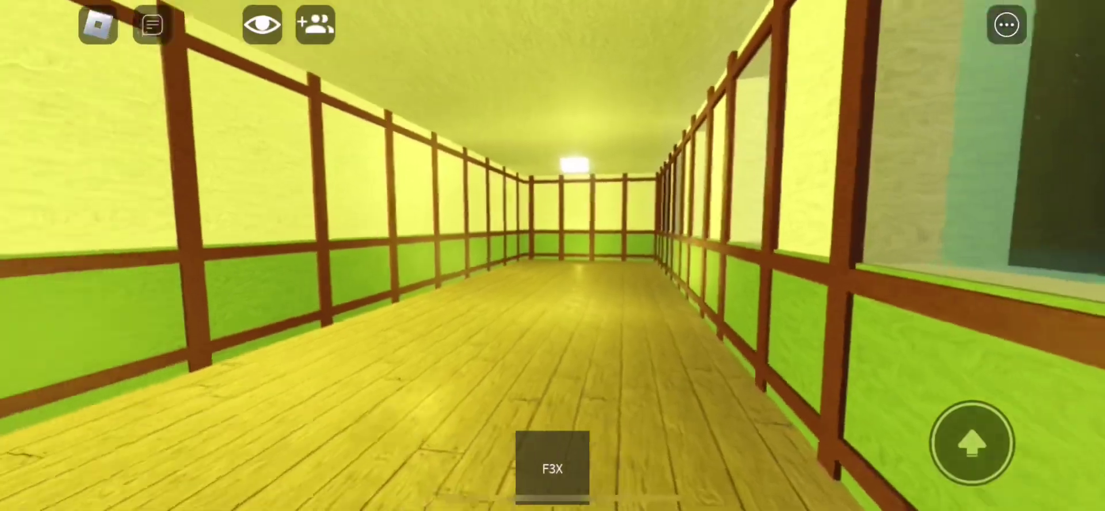
- Continue from the hallway into the orange-walled room, turning from the stairwell toward the wall
drag(316, 466, 316, 449)
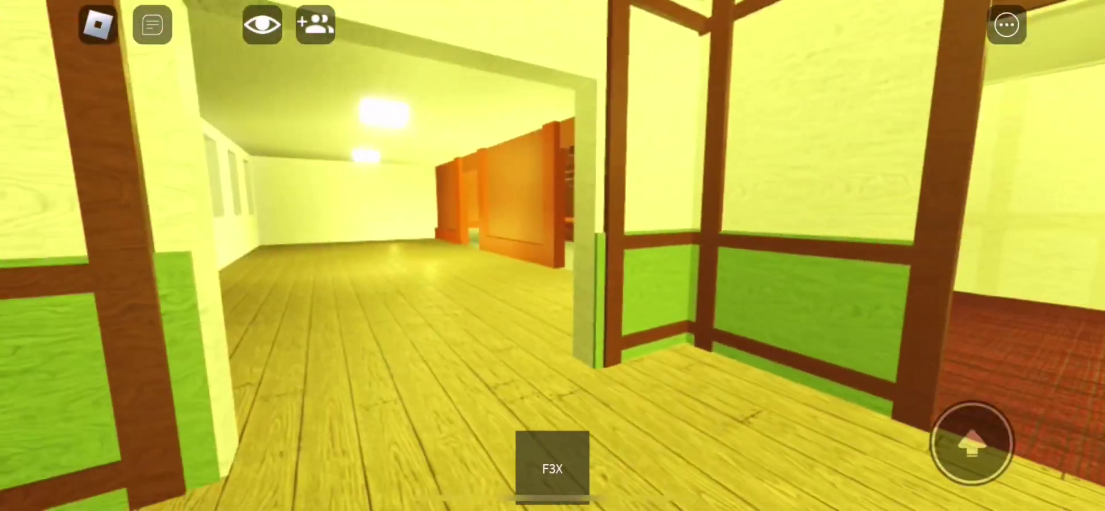
mouse_move(285, 393)
mouse_down()
mouse_move(258, 323)
mouse_move(308, 264)
mouse_move(189, 225)
mouse_up()
mouse_move(128, 211)
mouse_down()
mouse_move(164, 163)
mouse_move(215, 153)
mouse_move(279, 184)
mouse_move(222, 161)
mouse_move(308, 168)
mouse_move(342, 190)
mouse_up()
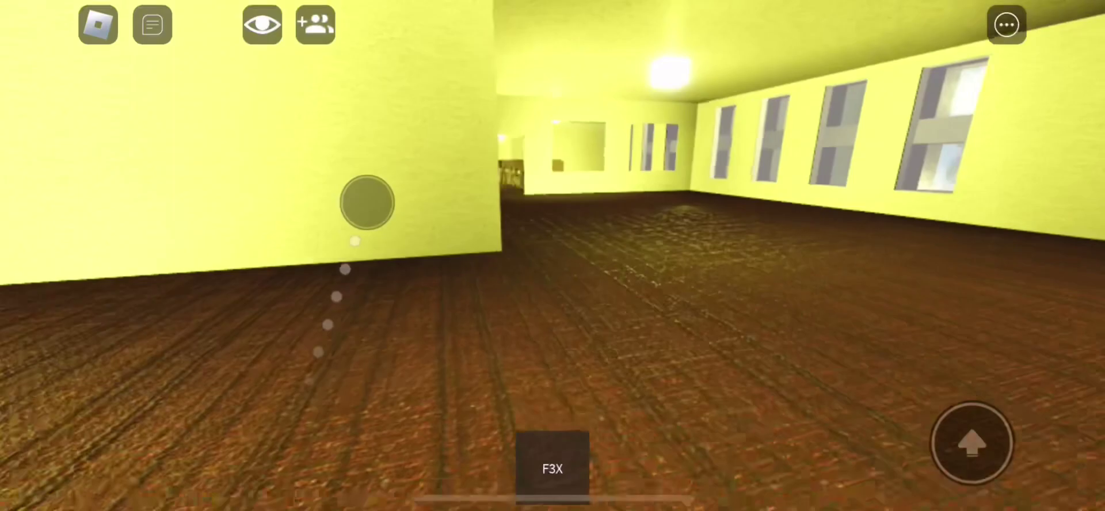
- Walk into the dining saloon and along its rows of tables and chairs
mouse_move(274, 159)
mouse_down()
mouse_move(205, 136)
mouse_move(217, 259)
mouse_move(271, 219)
mouse_move(366, 270)
mouse_move(321, 217)
mouse_move(366, 244)
mouse_move(300, 175)
mouse_move(205, 147)
mouse_move(89, 164)
mouse_up()
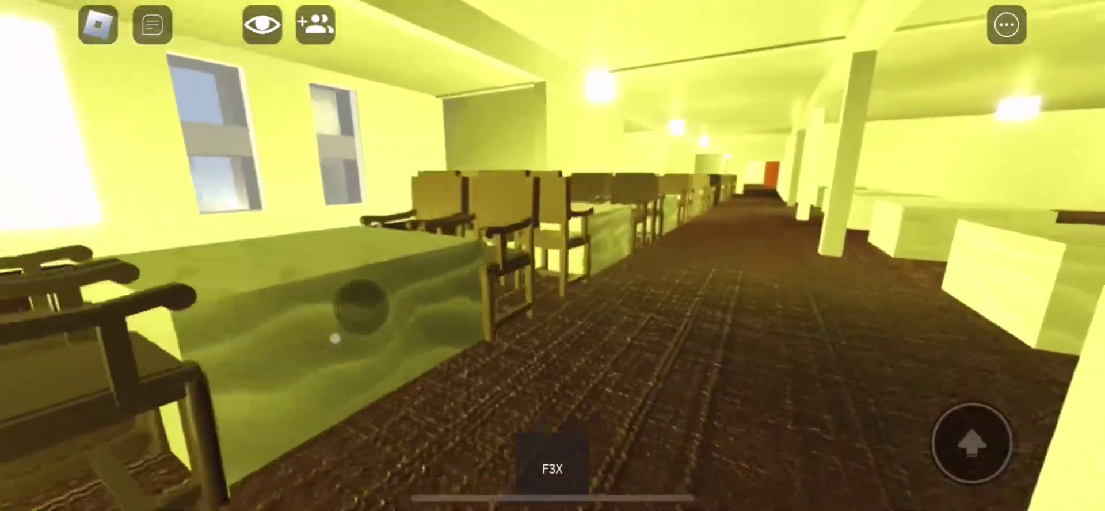
mouse_move(361, 306)
mouse_down()
mouse_move(345, 247)
mouse_move(367, 261)
mouse_move(357, 294)
mouse_move(373, 249)
mouse_move(354, 249)
mouse_up()
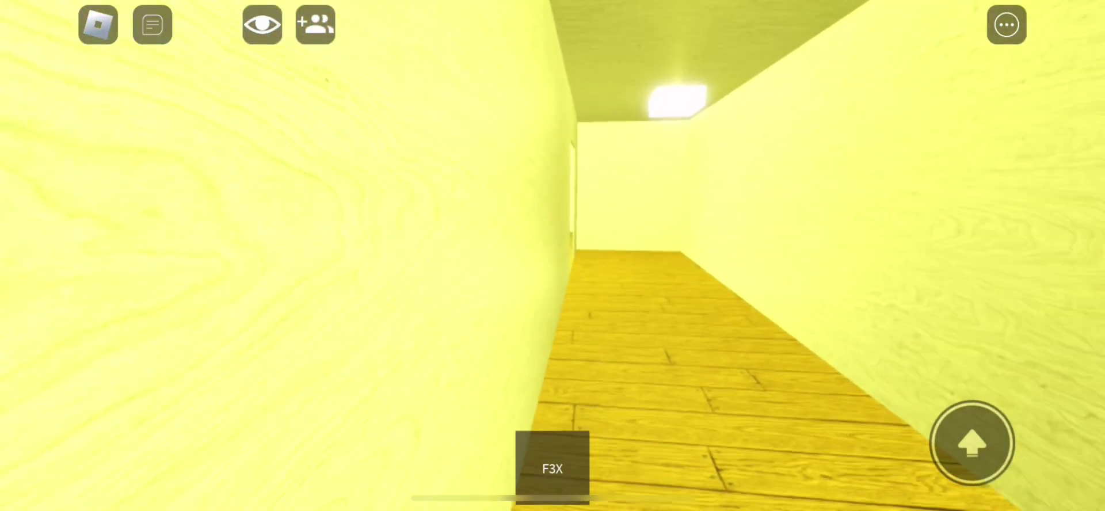
- Enter the indoor swimming pool room and look around the pool
drag(329, 264, 346, 259)
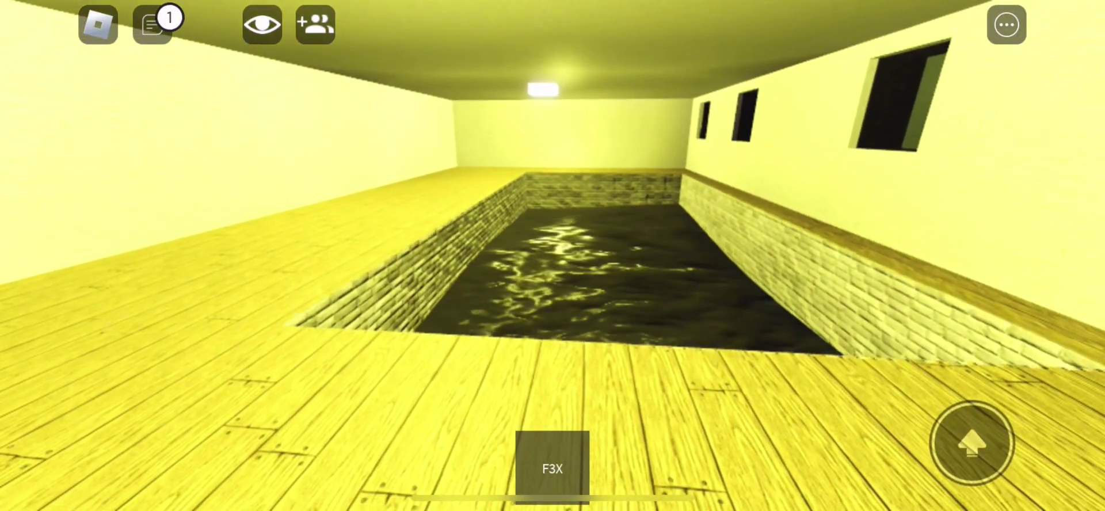
drag(272, 320, 226, 314)
drag(338, 334, 392, 334)
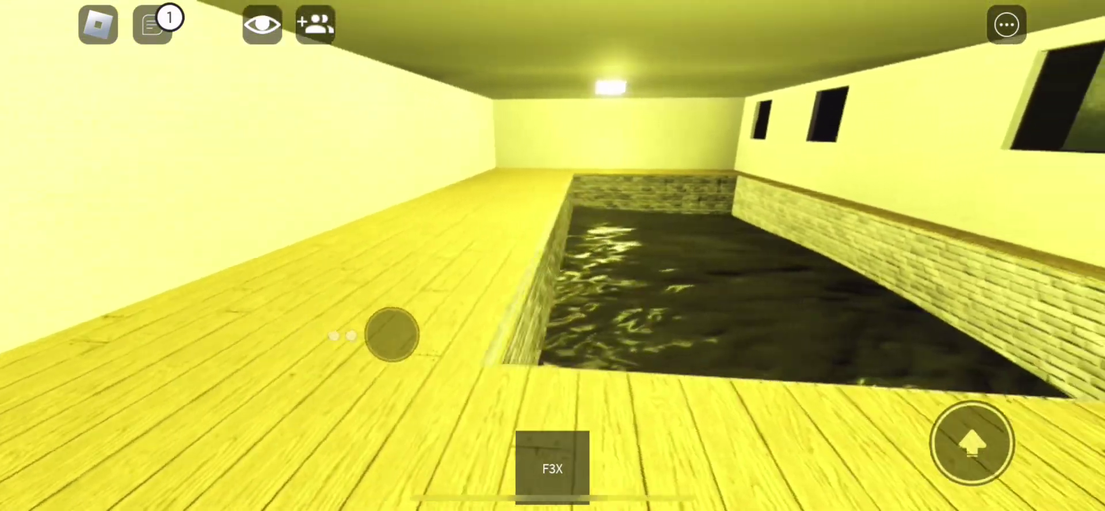
- Step back from the pool, walk the corridor, climb the stairs, and look down the long corridor
drag(294, 383, 253, 415)
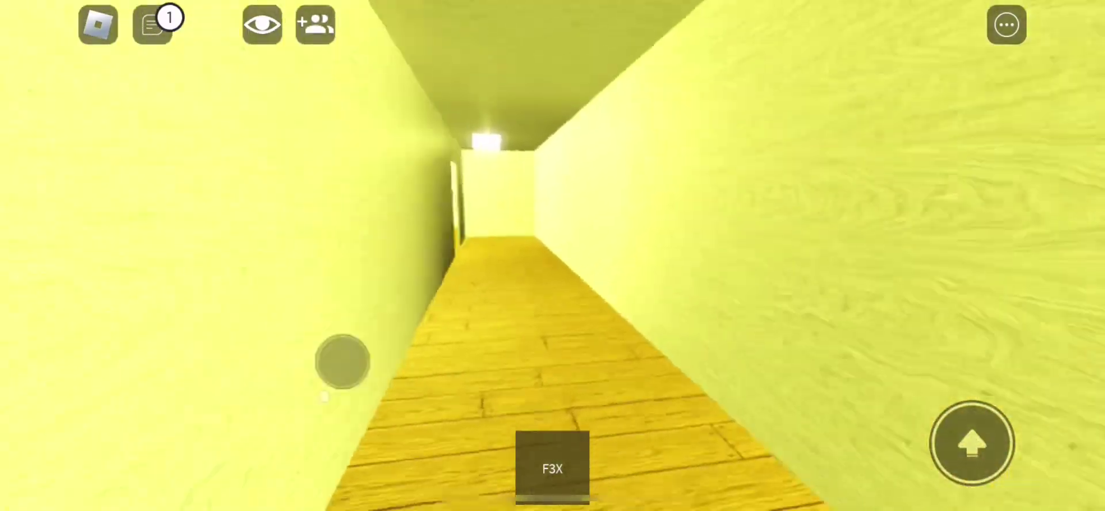
mouse_move(334, 324)
mouse_down()
mouse_move(336, 302)
mouse_move(255, 267)
mouse_move(360, 286)
mouse_move(236, 207)
mouse_move(380, 234)
mouse_up()
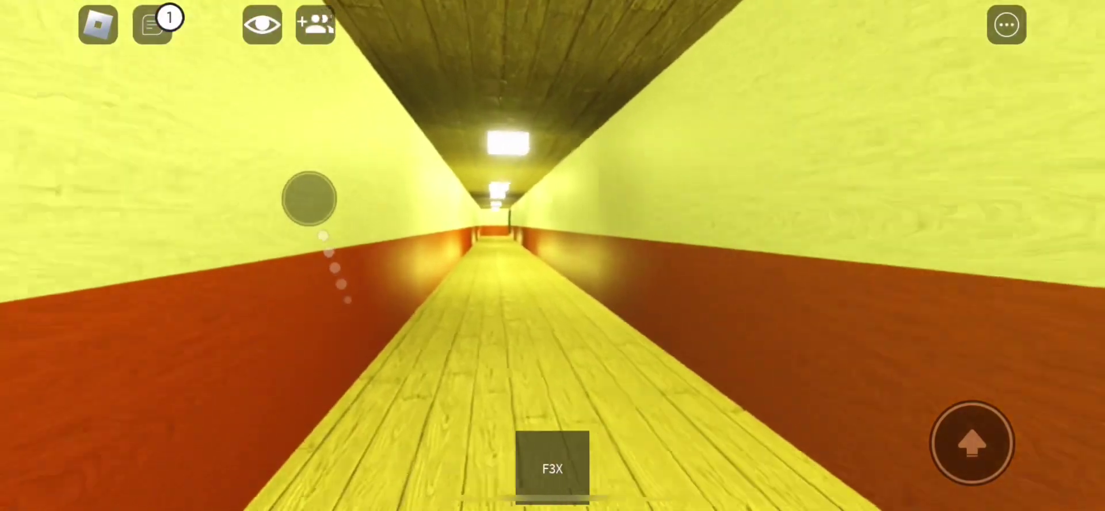
drag(345, 321, 336, 324)
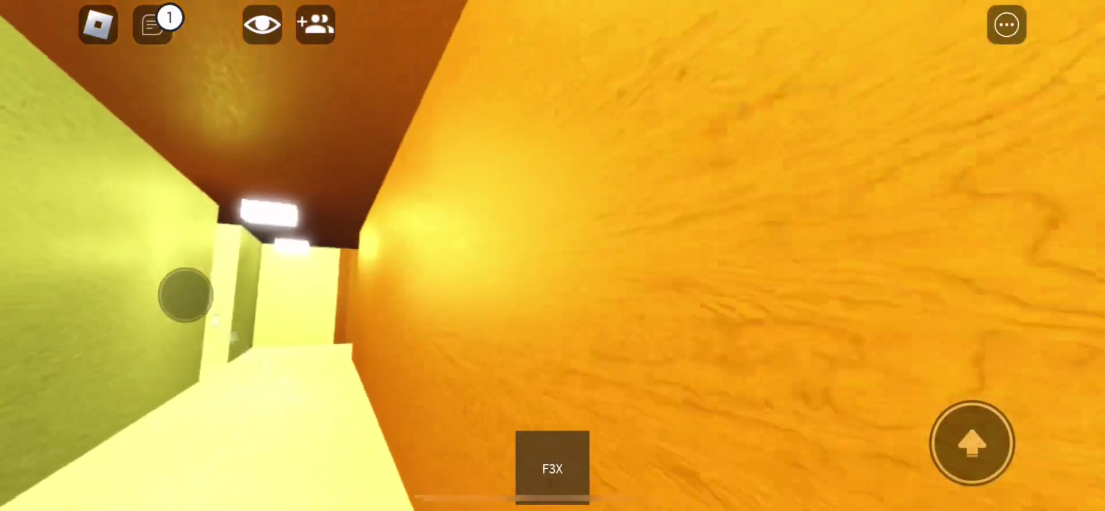
- Face the staircase hall, then walk through the doorway down the open wooden-floored corridor
mouse_move(175, 231)
mouse_down()
mouse_move(181, 219)
mouse_move(242, 220)
mouse_move(212, 190)
mouse_move(299, 231)
mouse_move(220, 155)
mouse_move(183, 92)
mouse_move(168, 118)
mouse_move(210, 148)
mouse_up()
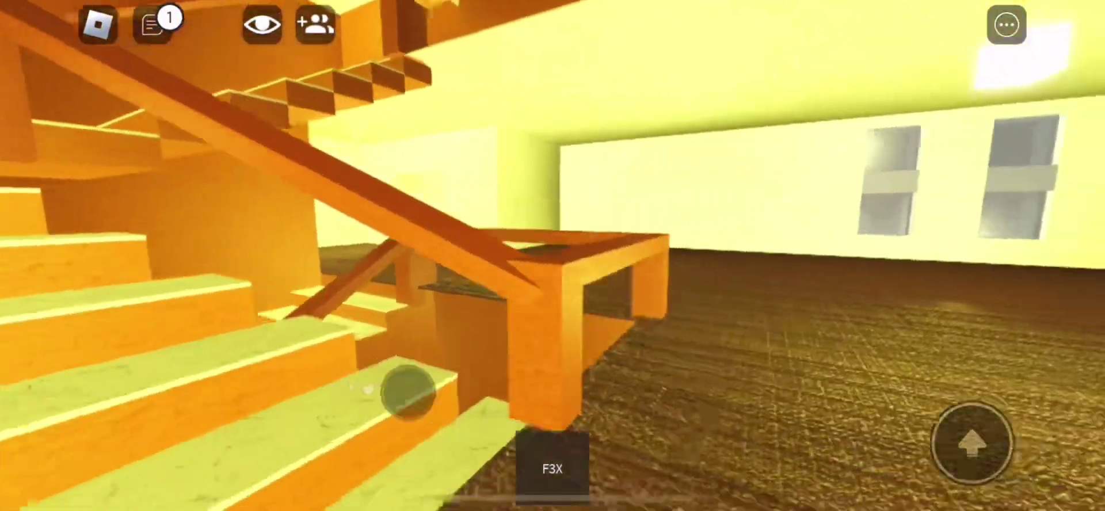
mouse_move(406, 388)
mouse_down()
mouse_move(371, 314)
mouse_move(262, 309)
mouse_move(240, 284)
mouse_move(217, 215)
mouse_move(271, 216)
mouse_move(268, 205)
mouse_move(285, 217)
mouse_move(242, 236)
mouse_move(266, 217)
mouse_move(255, 207)
mouse_move(271, 180)
mouse_move(254, 185)
mouse_move(254, 173)
mouse_move(286, 170)
mouse_move(252, 165)
mouse_up()
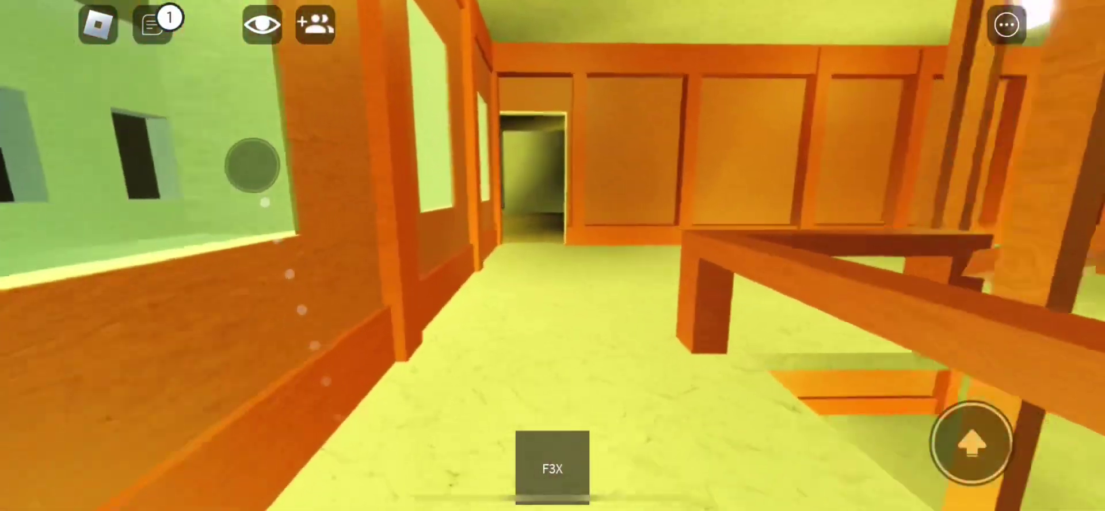
drag(331, 197, 347, 206)
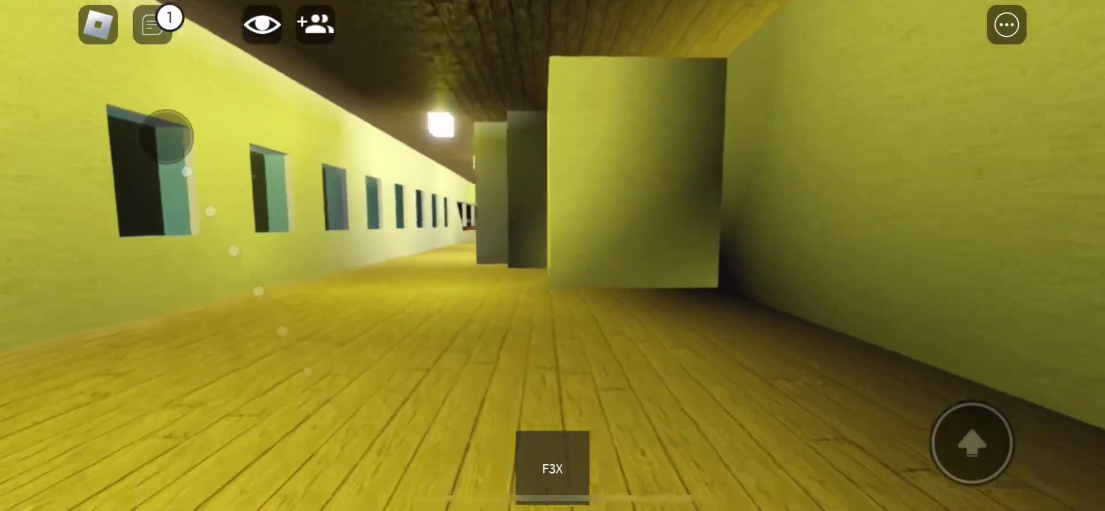
mouse_move(182, 129)
mouse_down()
mouse_move(207, 118)
mouse_move(251, 151)
mouse_move(285, 124)
mouse_move(303, 165)
mouse_up()
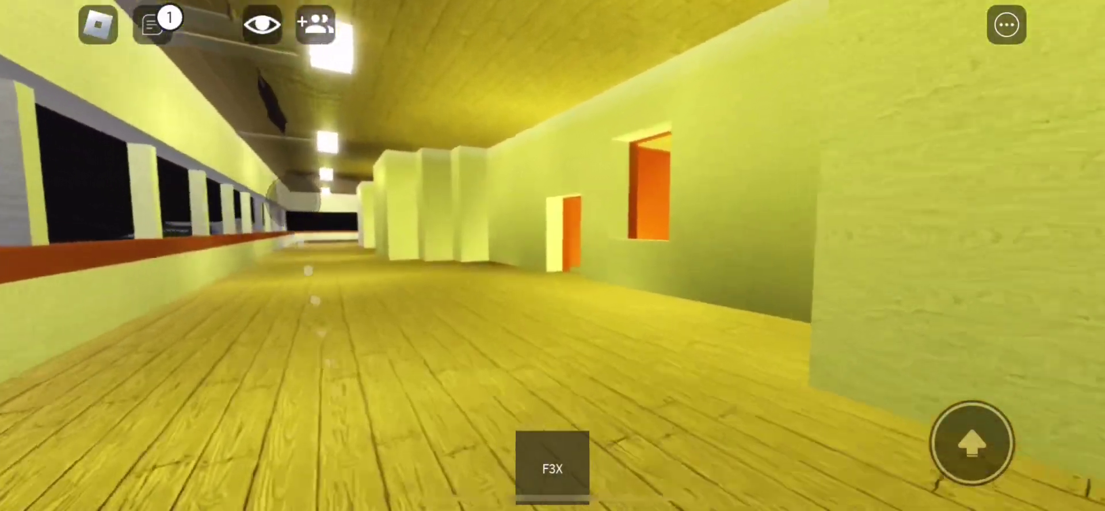
- Walk into the orange room, look over the staircase opening, and continue past the grey wall
drag(298, 177, 296, 166)
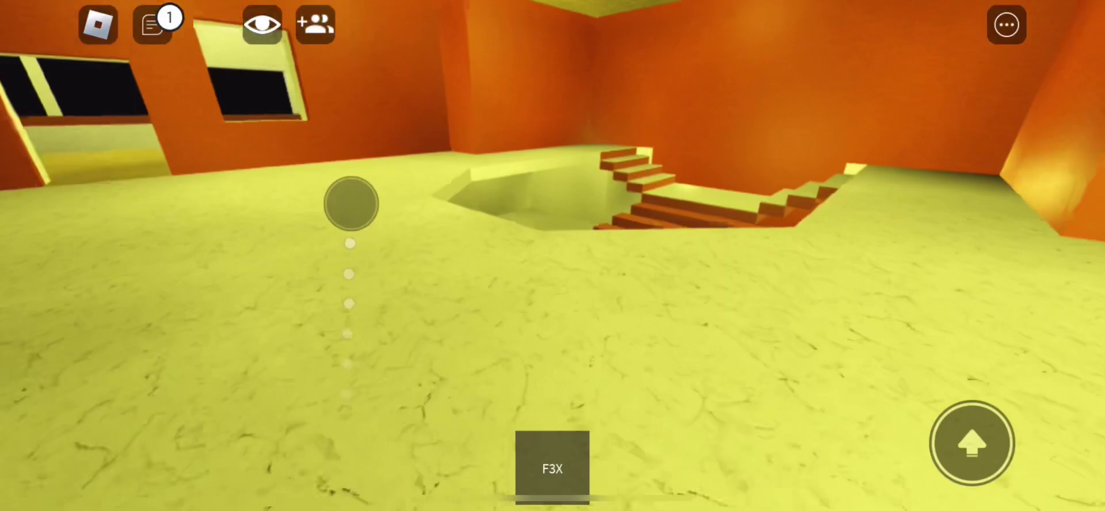
mouse_move(475, 273)
mouse_down()
mouse_move(523, 396)
mouse_move(503, 348)
mouse_move(475, 375)
mouse_move(447, 441)
mouse_move(264, 301)
mouse_move(222, 311)
mouse_move(363, 328)
mouse_move(320, 349)
mouse_up()
drag(324, 310, 312, 282)
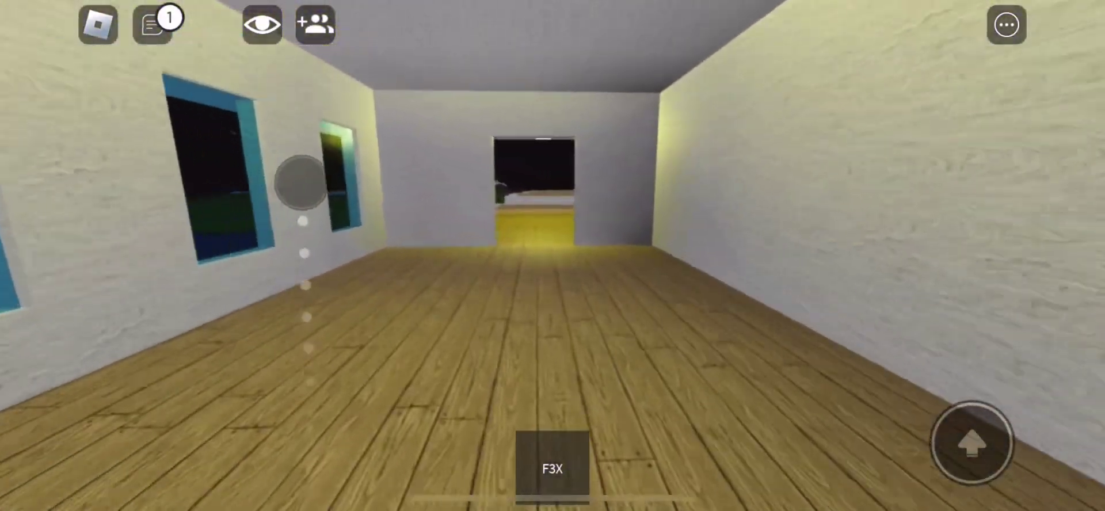
drag(282, 174, 295, 173)
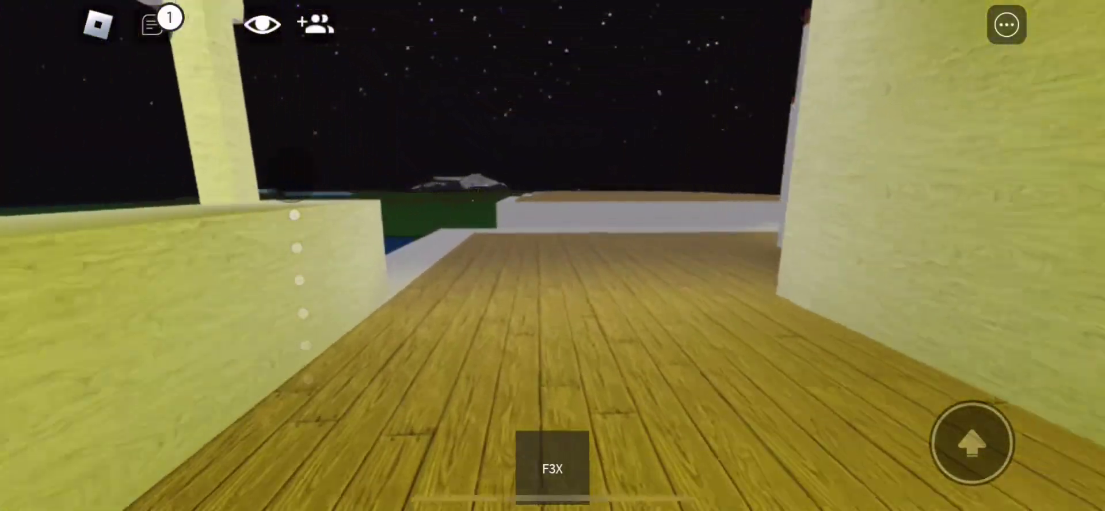
- Go out onto the lit poolside balcony, then turn back along the corridor's doorways
drag(294, 214, 129, 224)
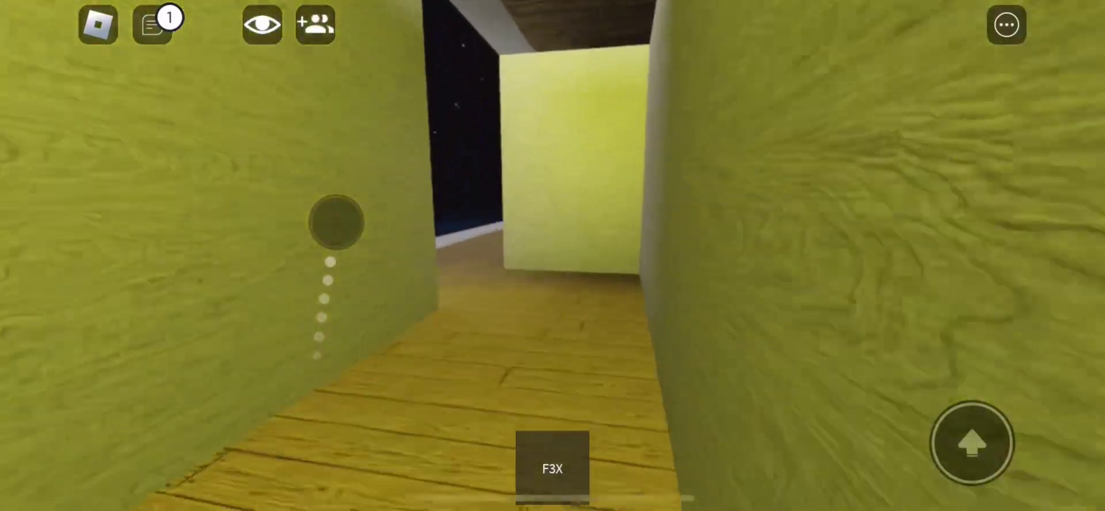
mouse_move(336, 221)
mouse_down()
mouse_move(347, 229)
mouse_move(314, 202)
mouse_move(332, 205)
mouse_move(329, 216)
mouse_up()
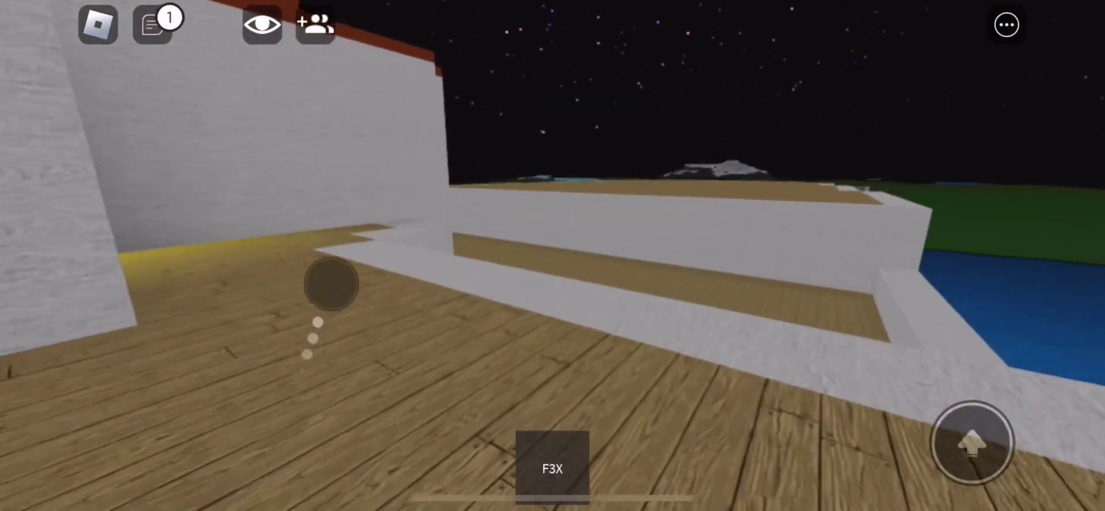
mouse_move(332, 284)
mouse_down()
mouse_move(340, 323)
mouse_move(285, 201)
mouse_up()
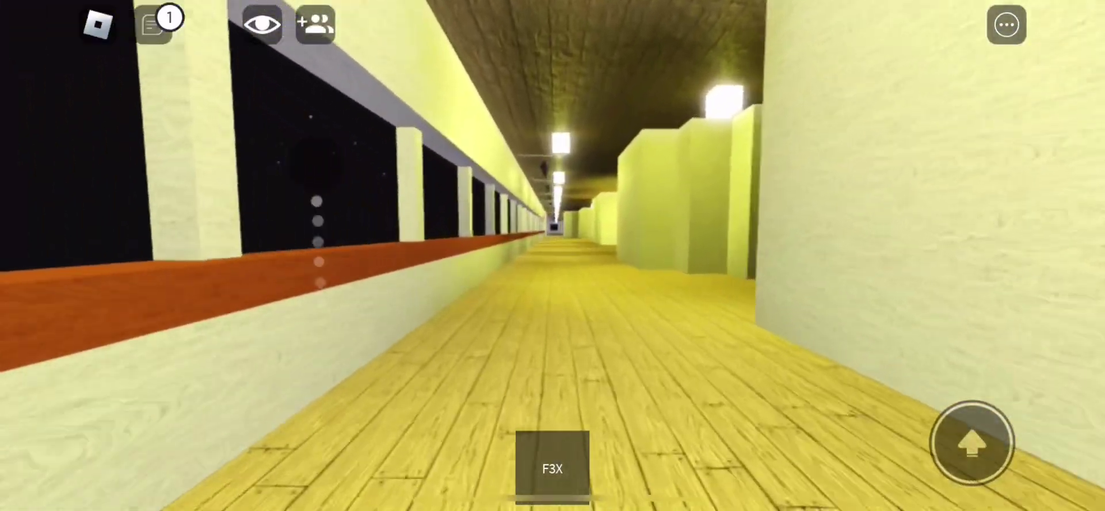
drag(321, 294, 264, 186)
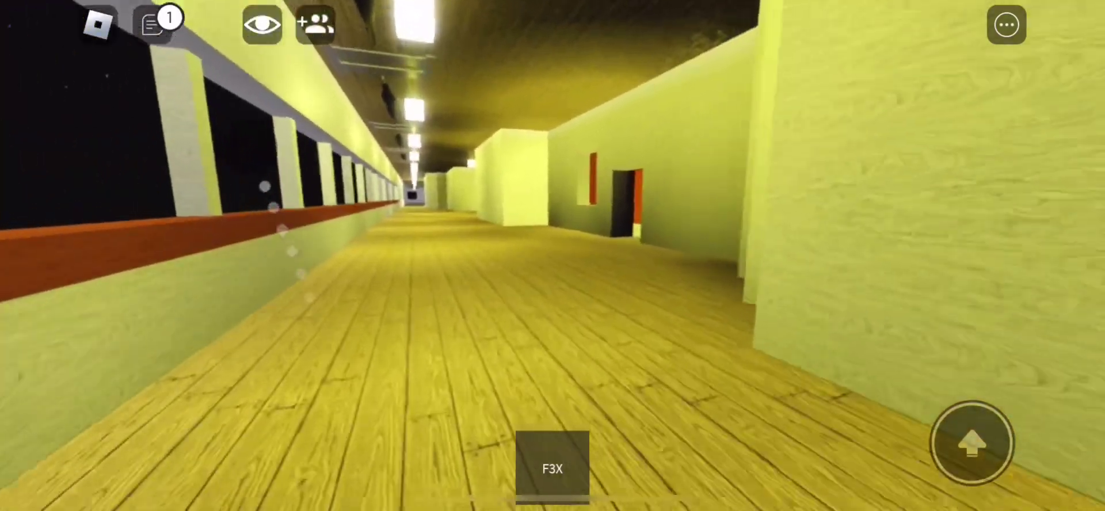
mouse_move(207, 168)
mouse_down()
mouse_move(202, 239)
mouse_move(318, 212)
mouse_move(323, 185)
mouse_move(394, 222)
mouse_move(400, 242)
mouse_move(345, 270)
mouse_move(275, 211)
mouse_up()
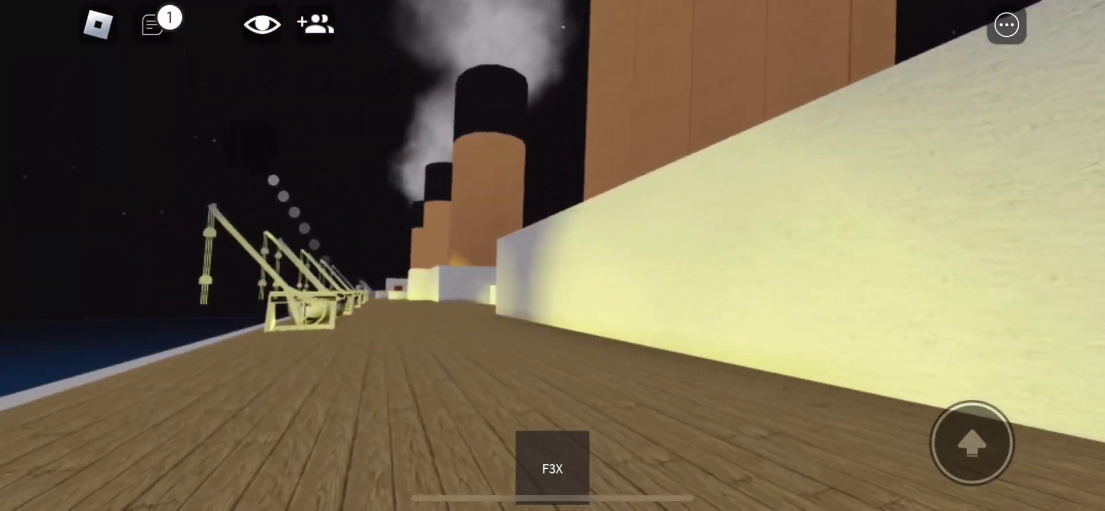
- Walk the boat deck past the funnels, lit wall and lifeboats toward the ship's exterior
mouse_move(251, 145)
mouse_down()
mouse_move(399, 246)
mouse_move(401, 231)
mouse_up()
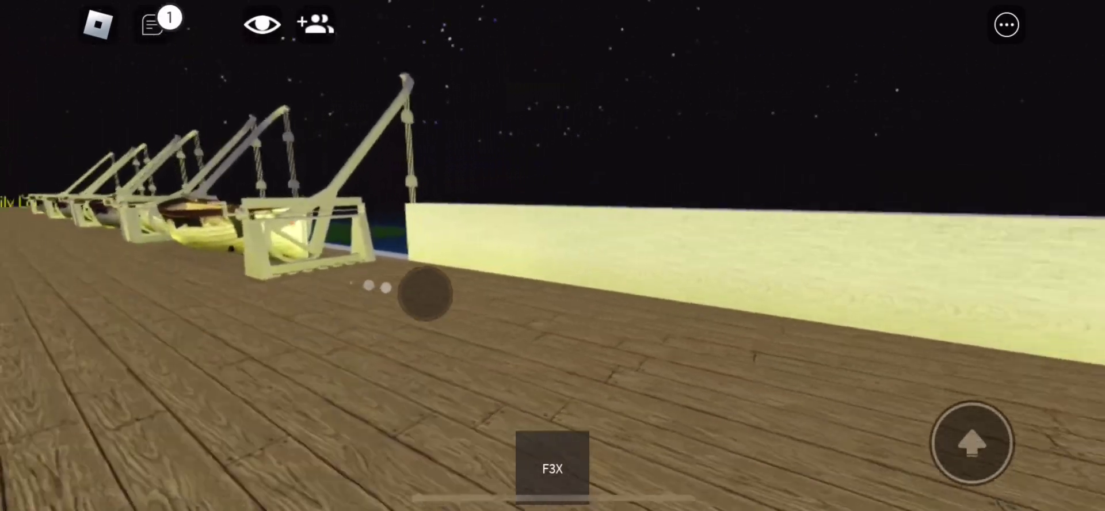
drag(424, 293, 367, 213)
mouse_move(357, 256)
mouse_down()
mouse_move(369, 259)
mouse_move(349, 241)
mouse_move(363, 260)
mouse_up()
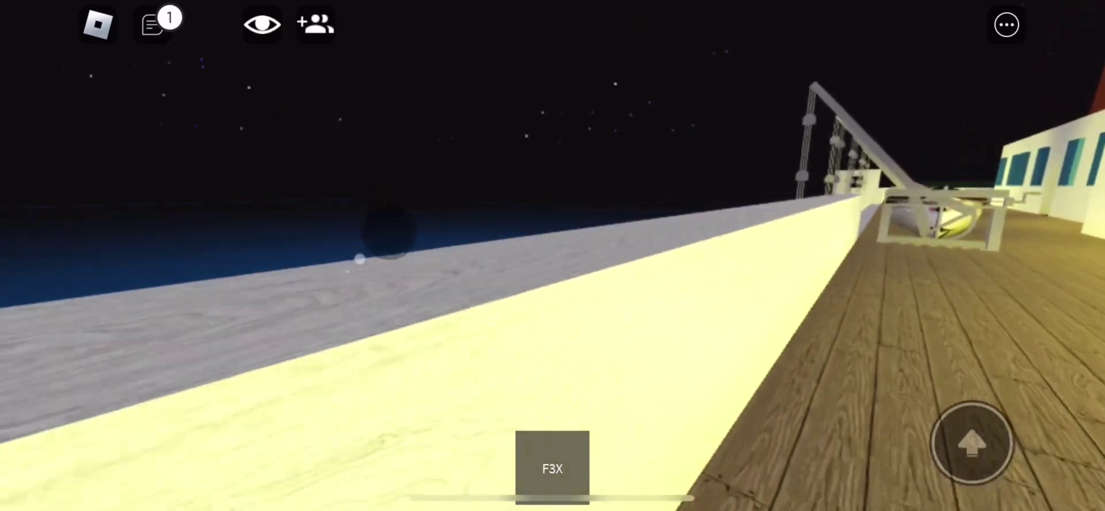
drag(389, 232, 415, 283)
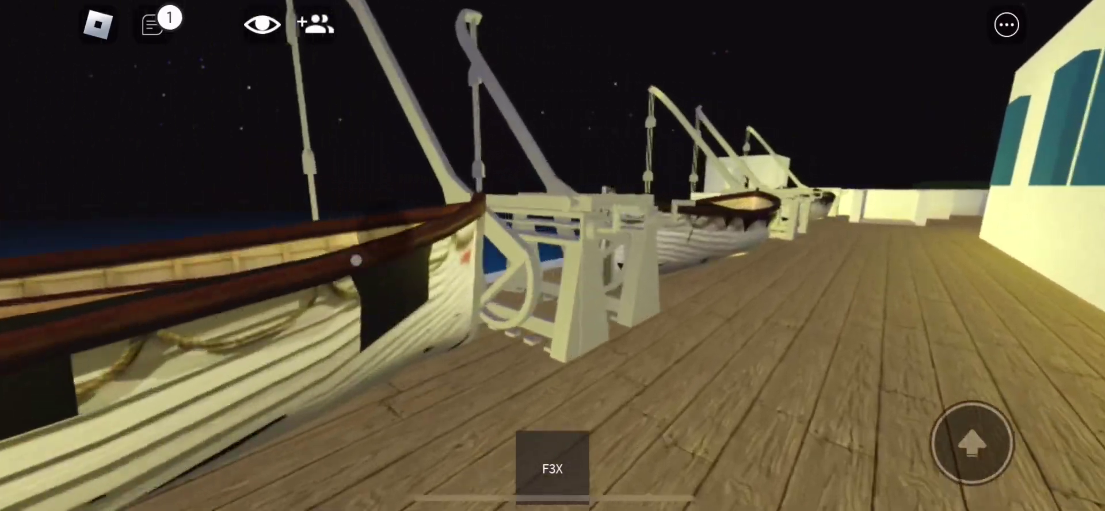
mouse_move(355, 260)
mouse_down()
mouse_move(395, 235)
mouse_move(351, 314)
mouse_move(374, 259)
mouse_move(337, 222)
mouse_move(265, 197)
mouse_move(214, 147)
mouse_move(317, 163)
mouse_move(367, 199)
mouse_move(375, 217)
mouse_move(352, 236)
mouse_move(435, 256)
mouse_move(363, 192)
mouse_up()
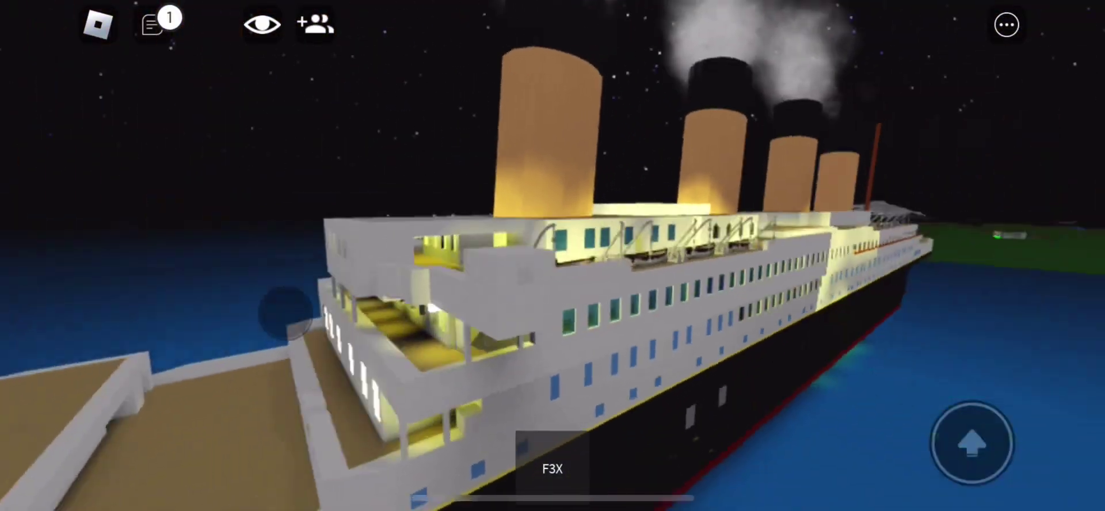
- Orbit from the stern toward the bow, swim closer, then glance out to sea and back
mouse_move(363, 259)
mouse_down()
mouse_move(370, 278)
mouse_move(295, 223)
mouse_move(223, 334)
mouse_move(148, 329)
mouse_move(179, 403)
mouse_move(136, 354)
mouse_move(118, 353)
mouse_move(136, 389)
mouse_up()
mouse_move(207, 333)
mouse_down()
mouse_move(185, 291)
mouse_move(156, 271)
mouse_move(164, 239)
mouse_move(156, 250)
mouse_move(207, 345)
mouse_up()
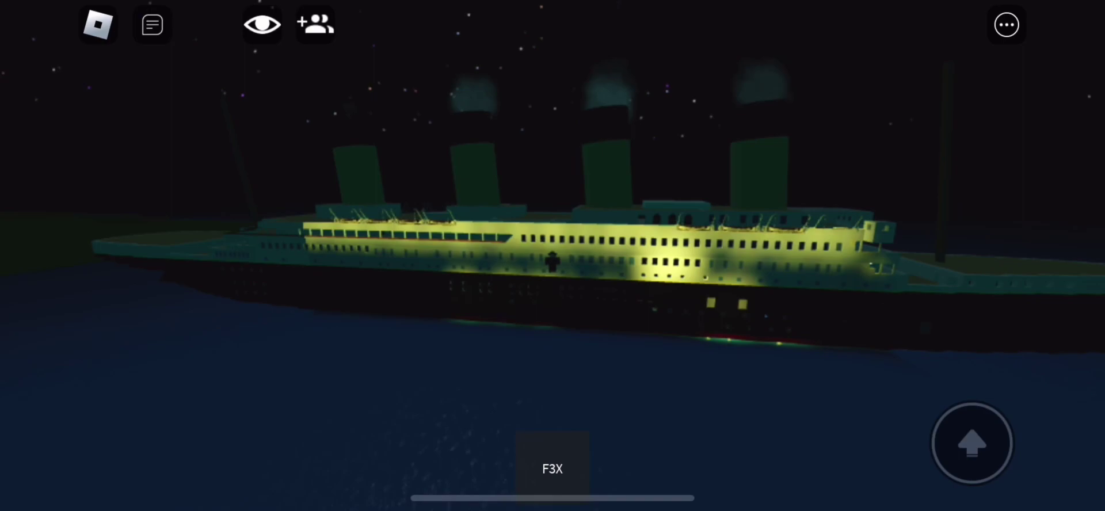
drag(331, 431, 326, 422)
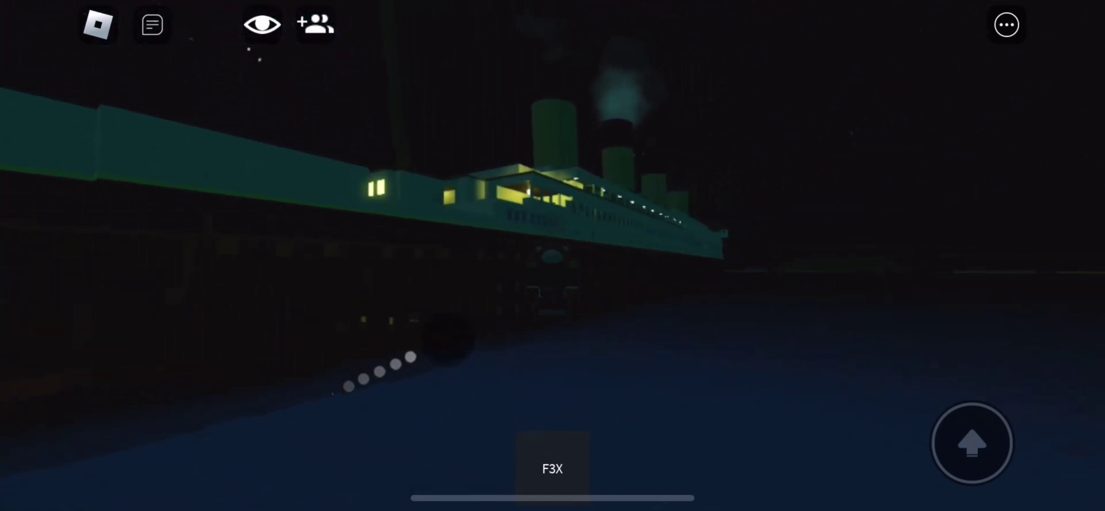
drag(399, 329, 314, 229)
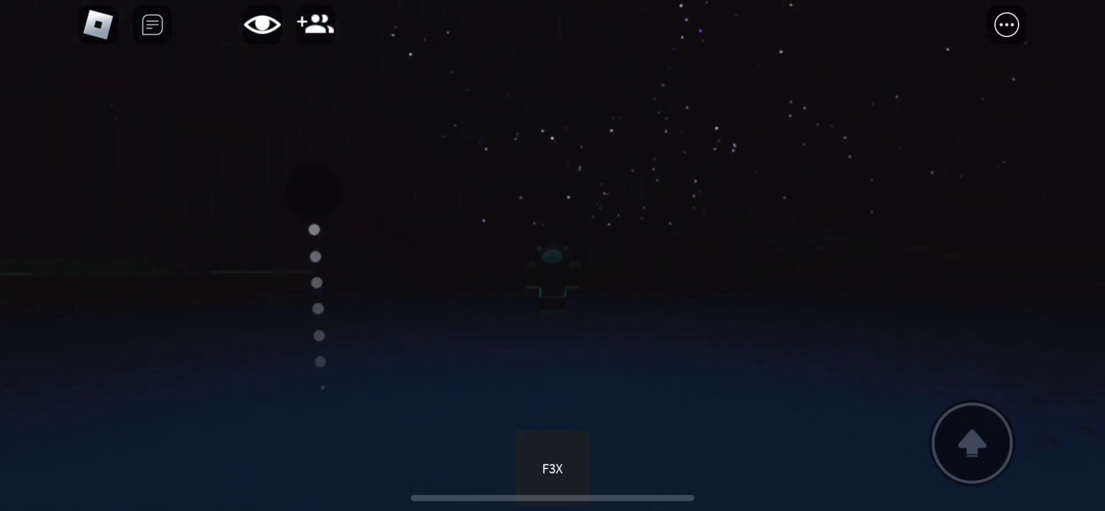
mouse_move(170, 165)
mouse_down()
mouse_move(247, 185)
mouse_move(350, 250)
mouse_move(432, 395)
mouse_move(394, 469)
mouse_move(415, 444)
mouse_move(415, 422)
mouse_move(397, 415)
mouse_move(393, 429)
mouse_move(259, 424)
mouse_move(184, 489)
mouse_move(147, 479)
mouse_move(135, 445)
mouse_move(148, 406)
mouse_move(247, 308)
mouse_move(292, 302)
mouse_move(334, 331)
mouse_move(380, 310)
mouse_move(395, 333)
mouse_move(371, 394)
mouse_up()
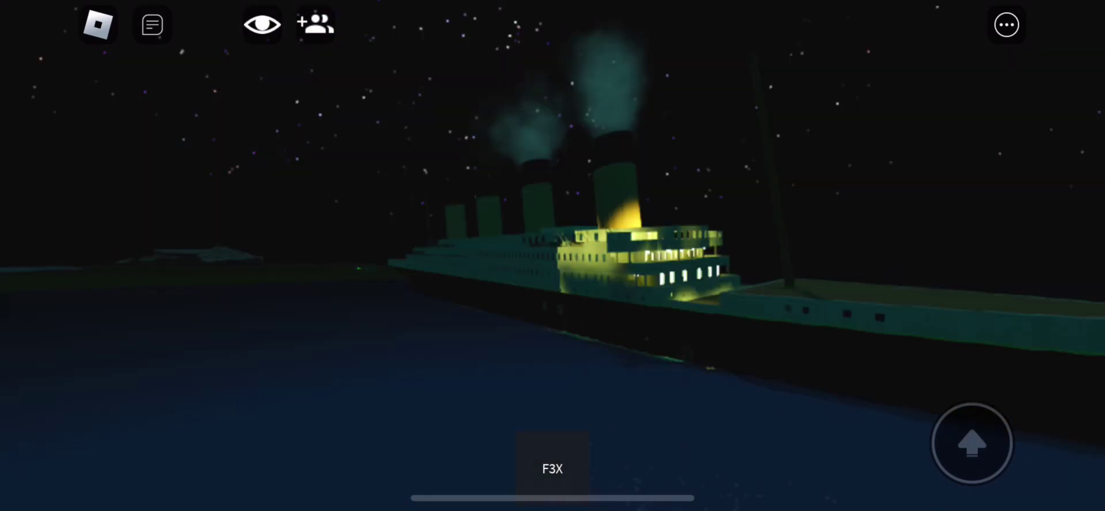